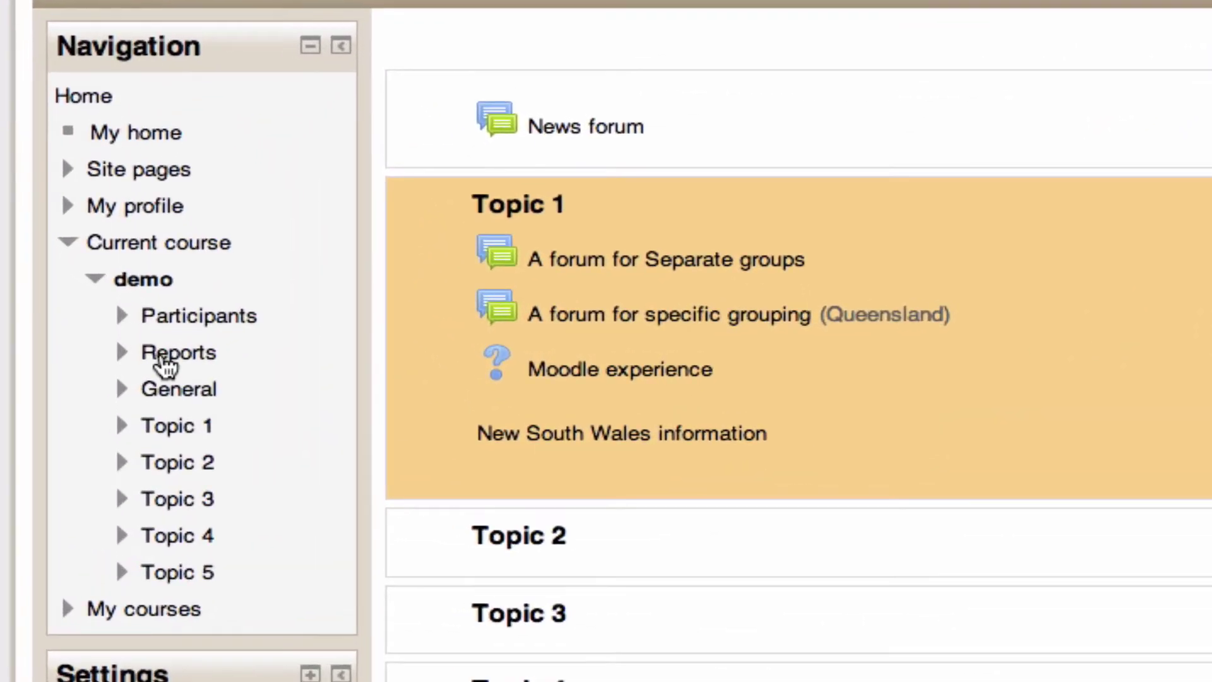
- Expand the demo course's Reports list to show Logs, Live logs, Statistics and the other reports
click(166, 365)
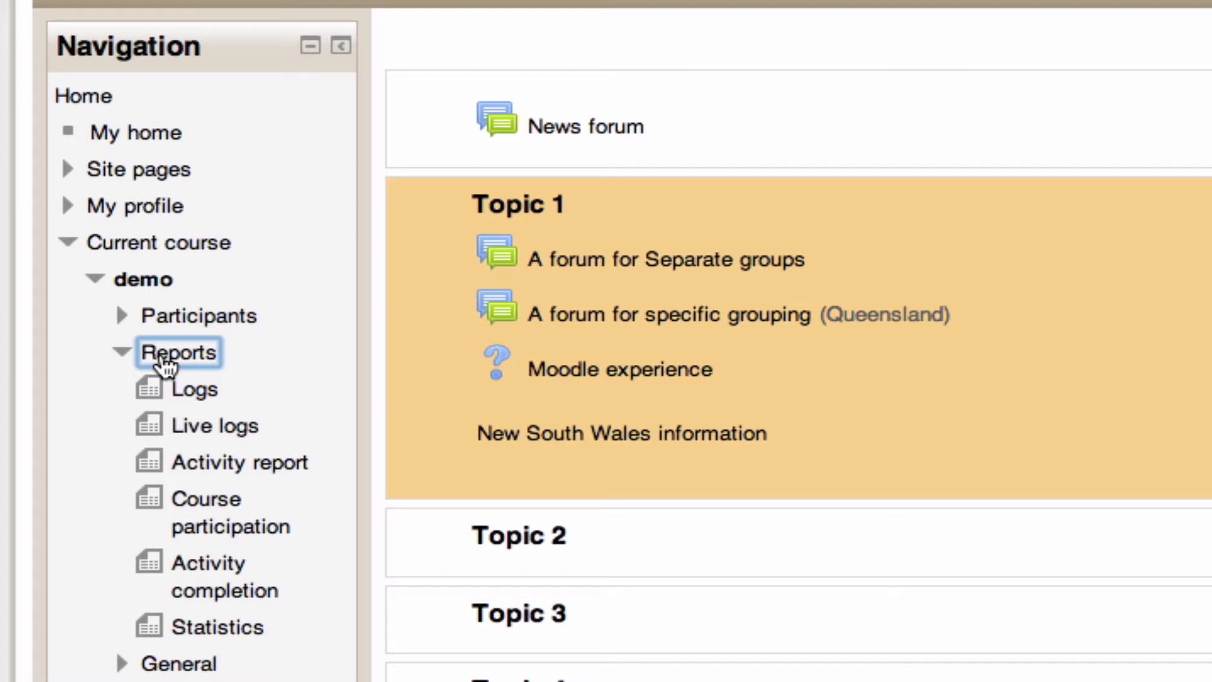
- Open the course Logs report, keeping the filters on all participants and today
click(195, 395)
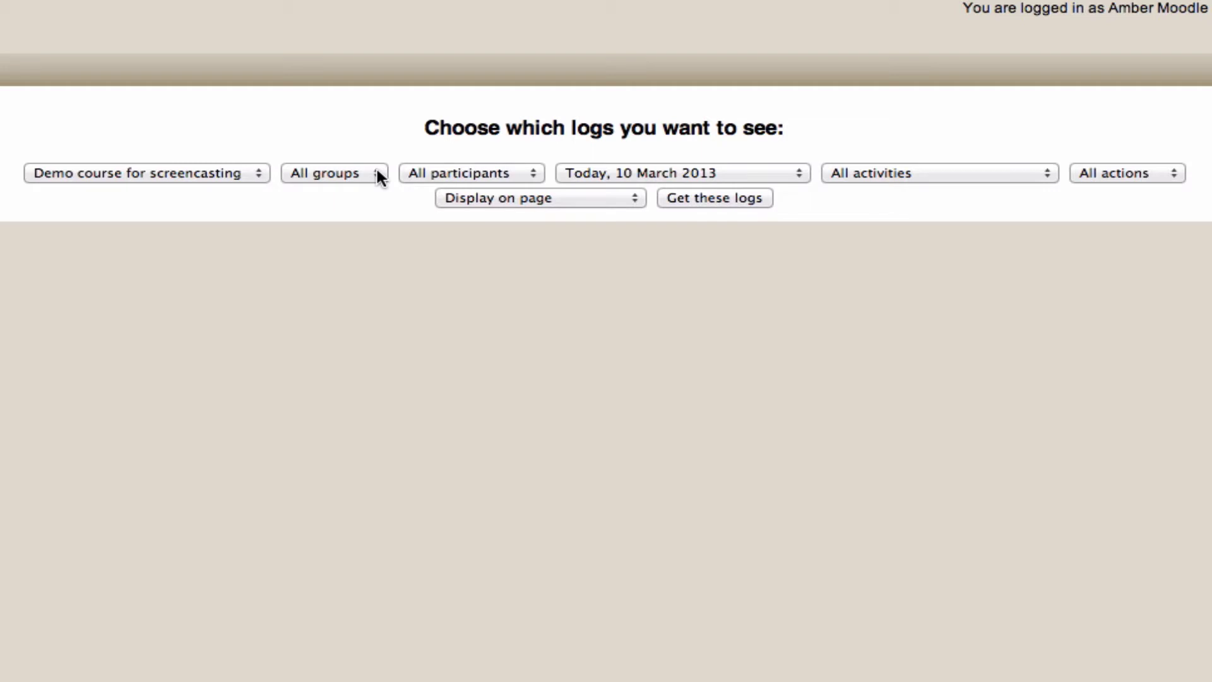
click(536, 170)
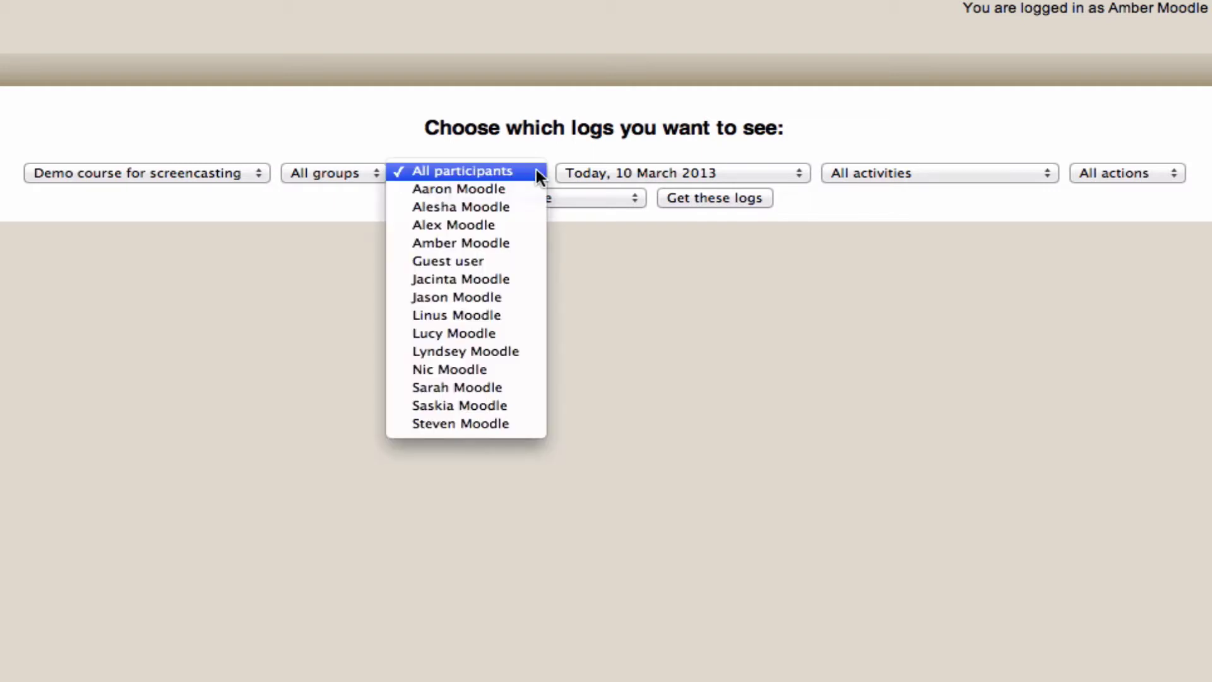
click(536, 169)
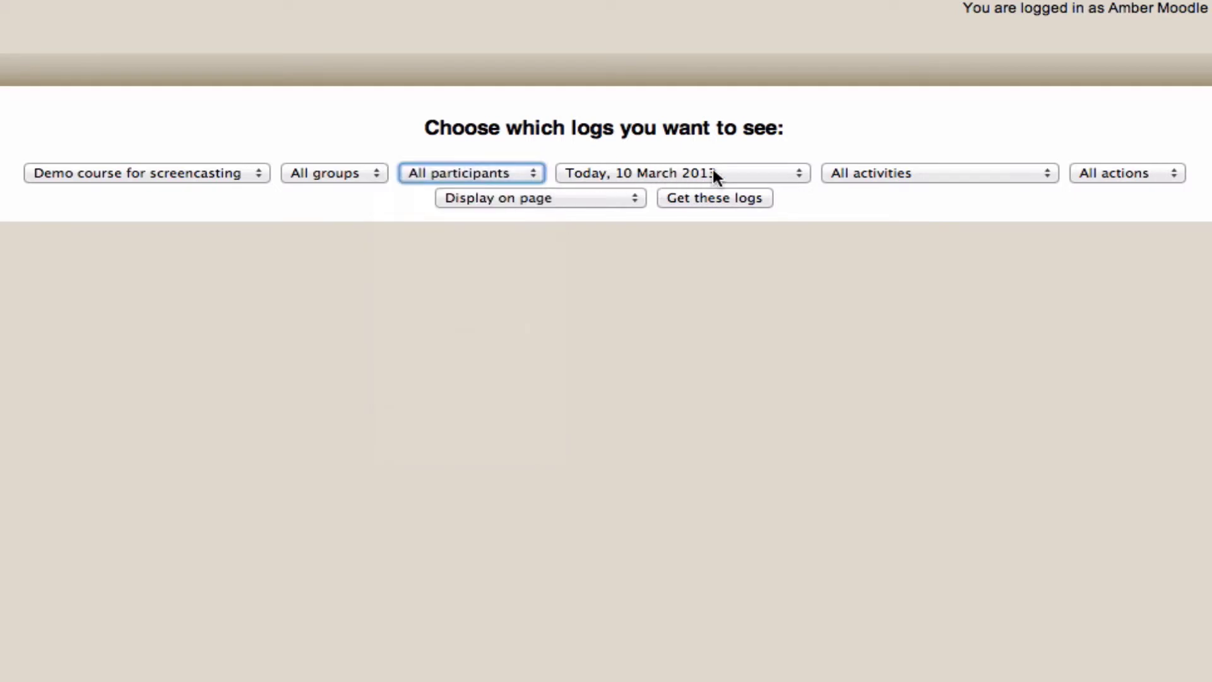
click(756, 175)
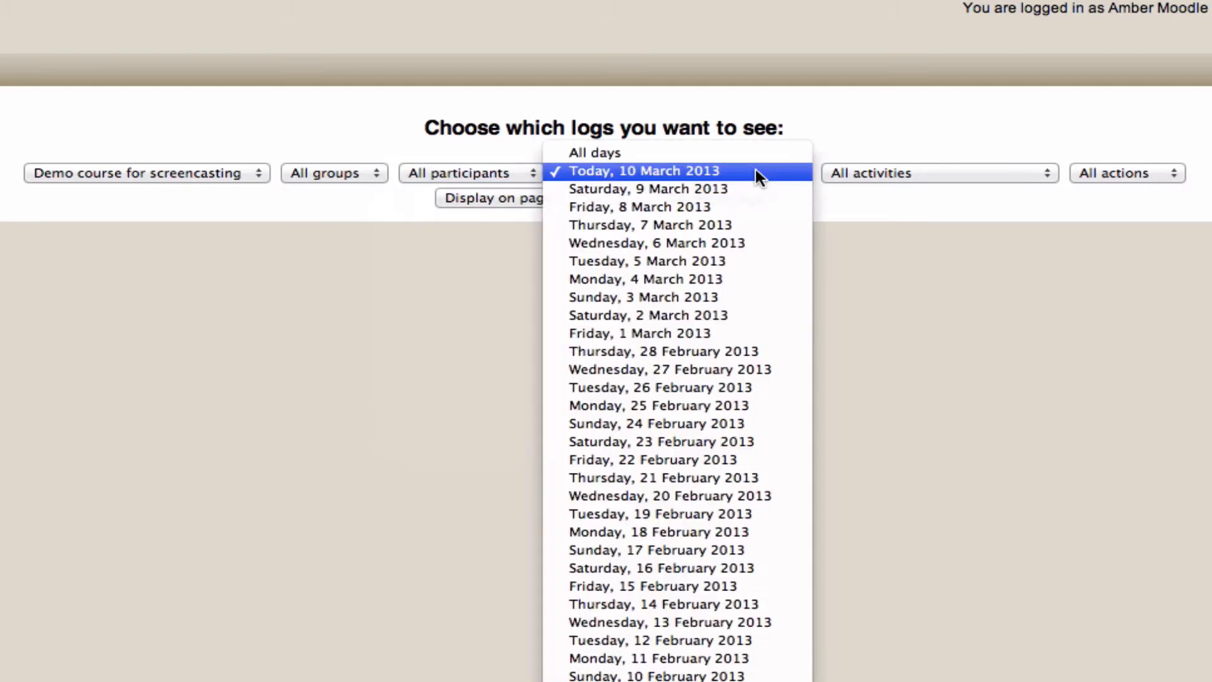
click(755, 171)
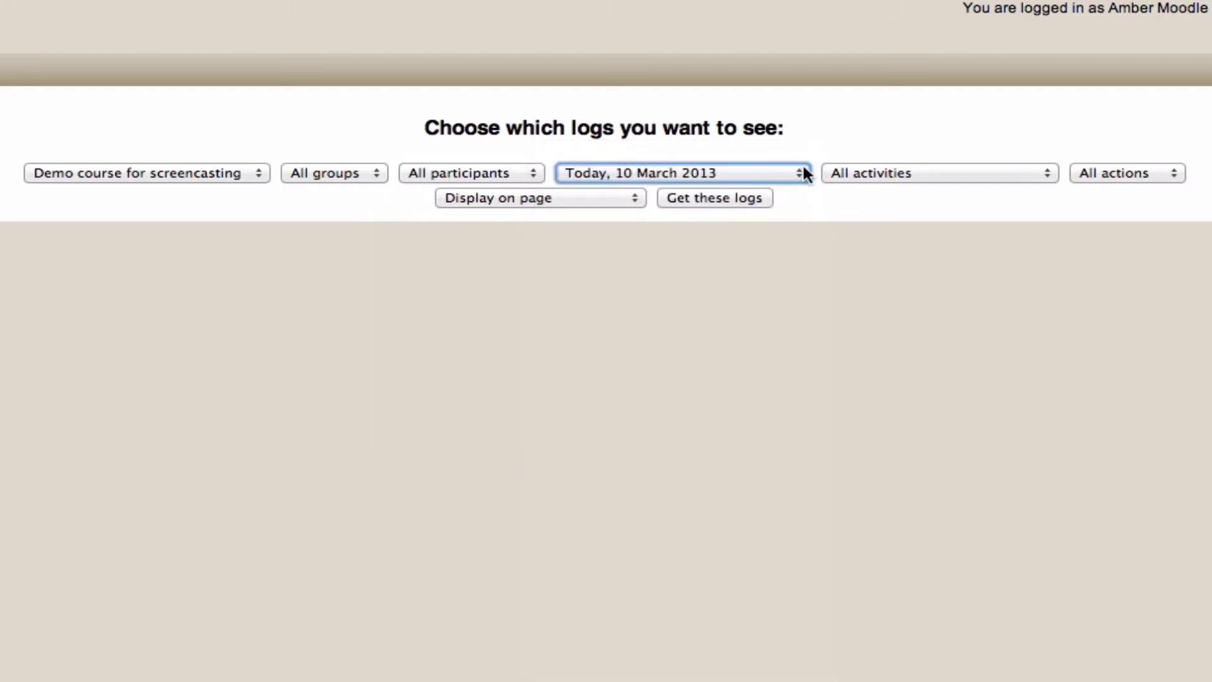
- Review the activity, action and output filters, keeping all activities, all actions and display on page
click(995, 169)
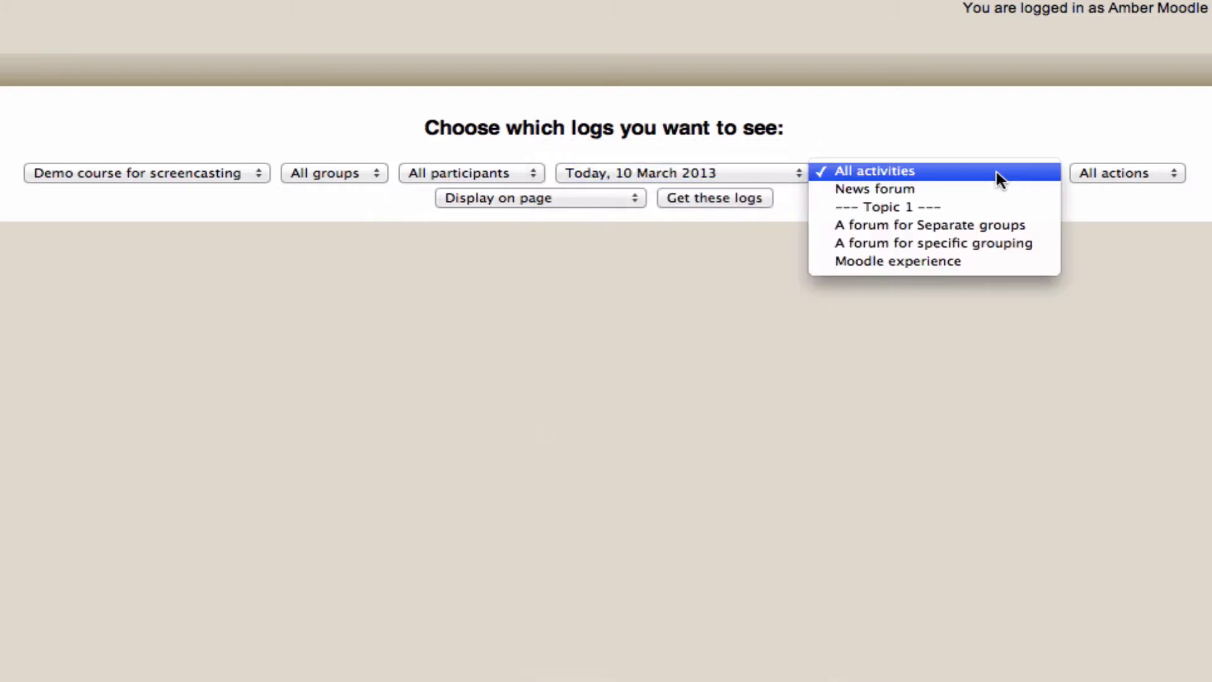
click(997, 171)
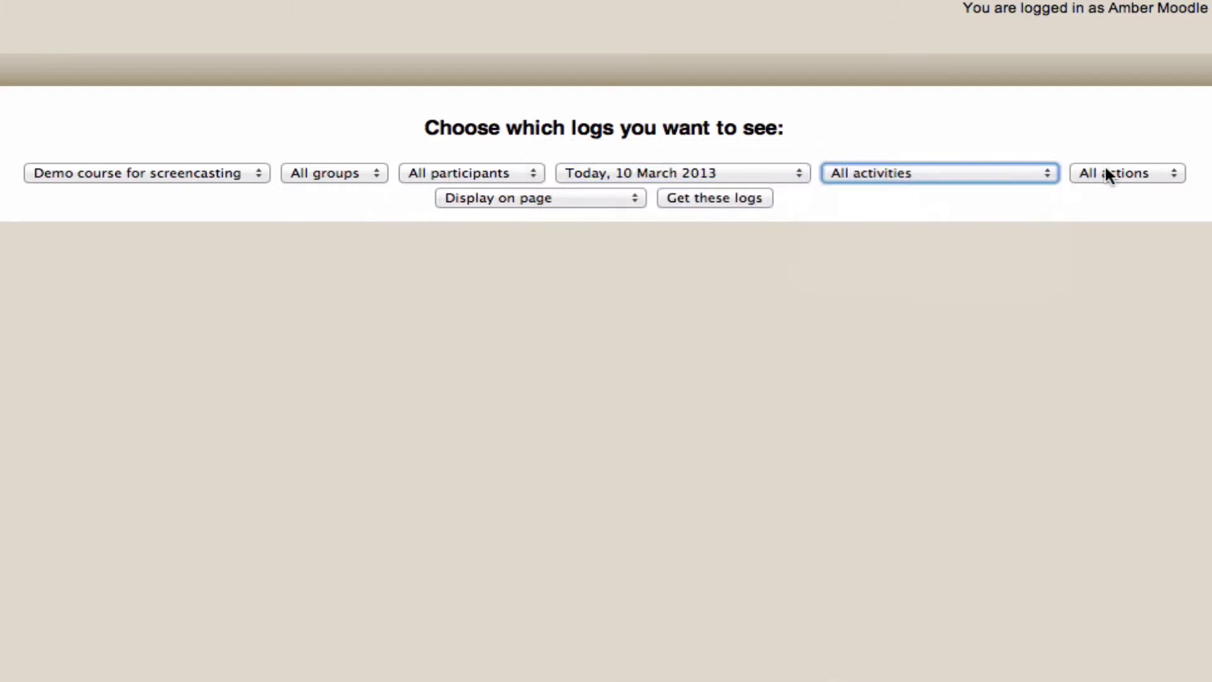
click(1172, 176)
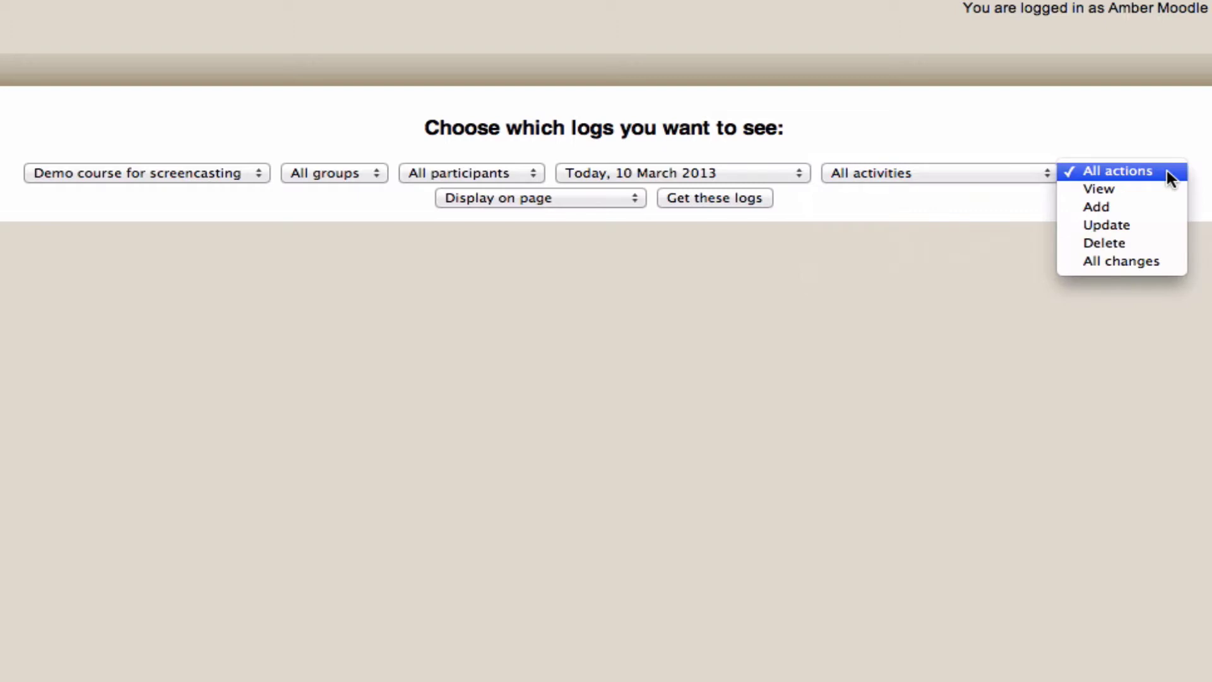
click(1166, 170)
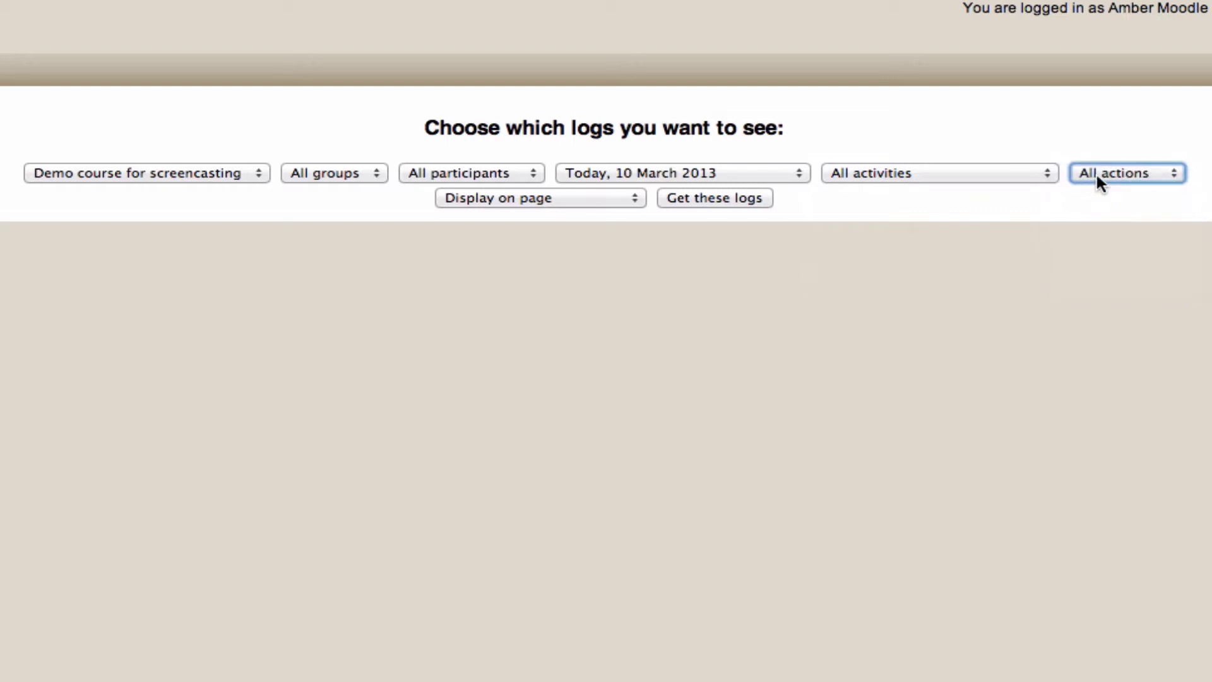
click(594, 202)
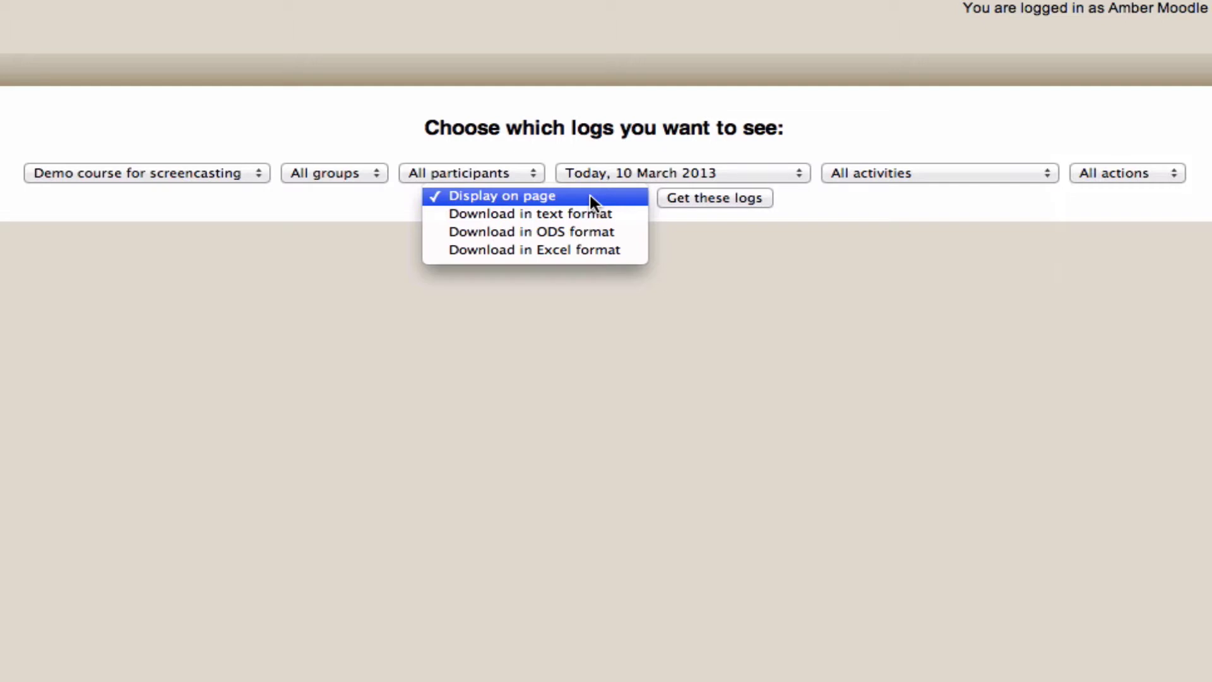
click(667, 150)
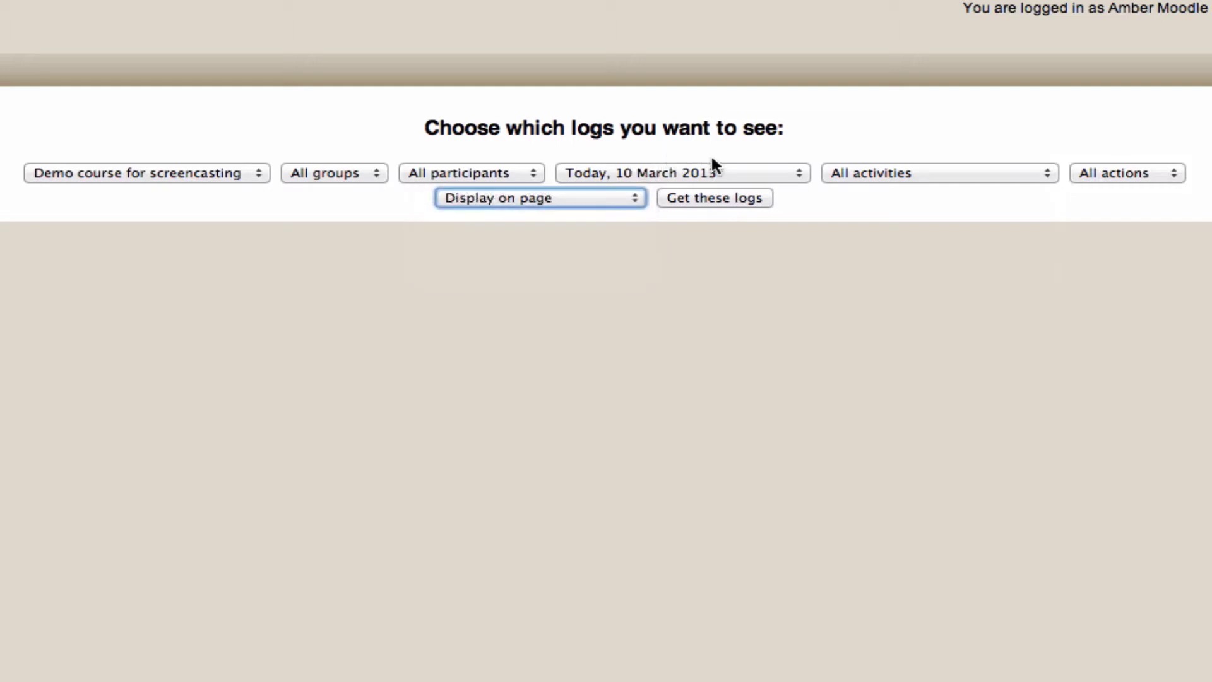
- Retrieve the course logs for Saturday, 9 March 2013
click(745, 179)
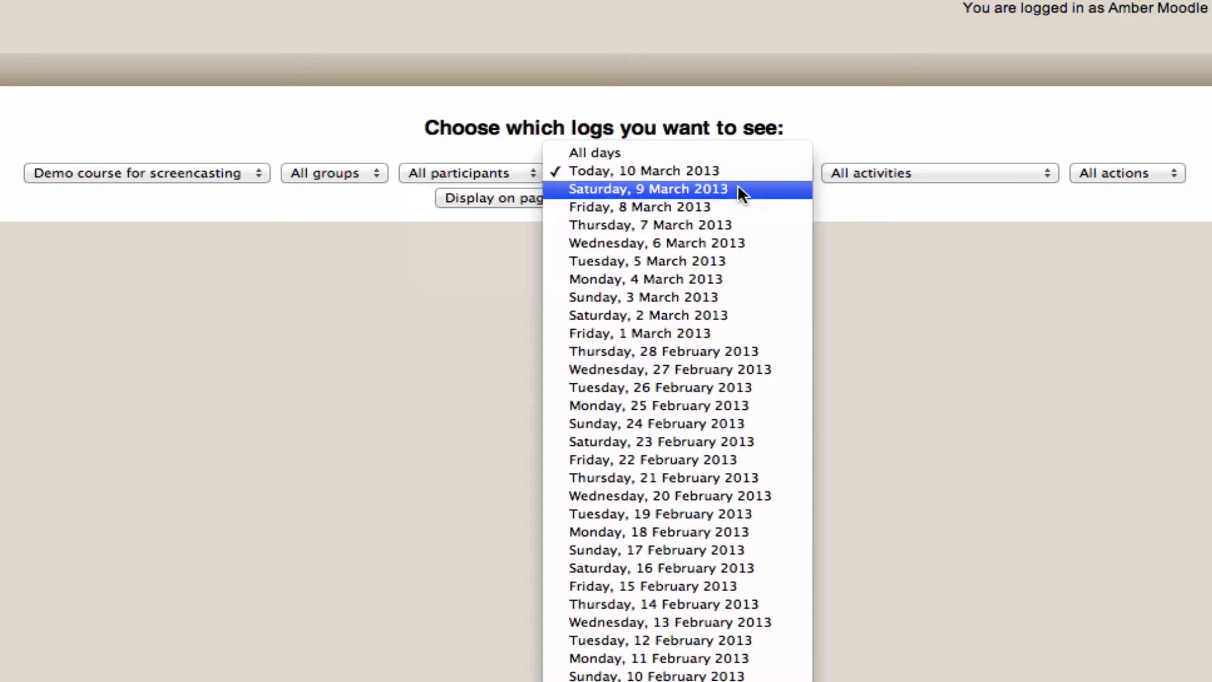
click(737, 187)
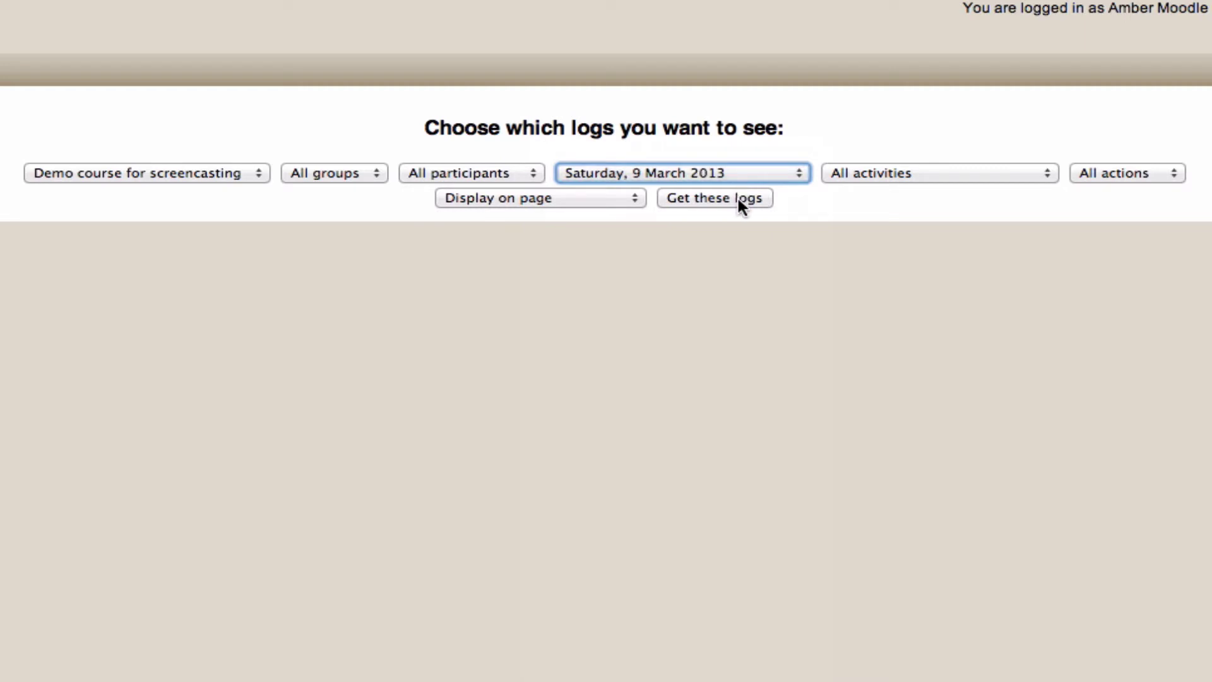
click(739, 198)
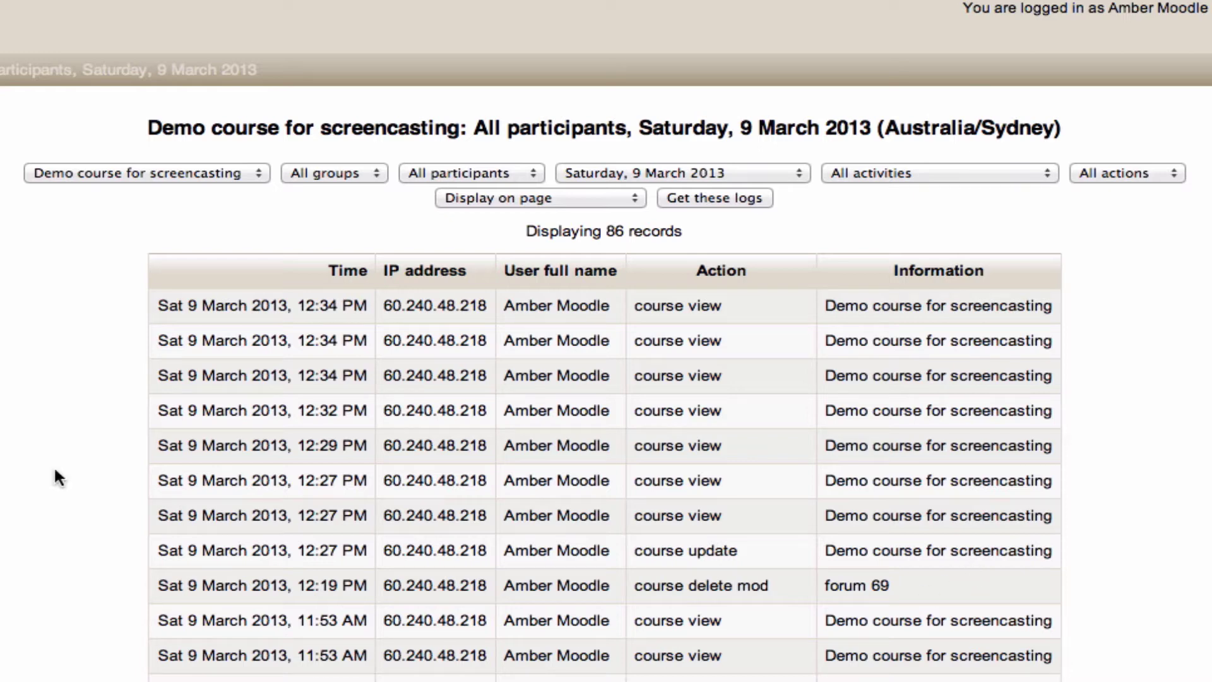
- Review the 86-record log for 9 March 2013 and reopen the output format choices
click(534, 200)
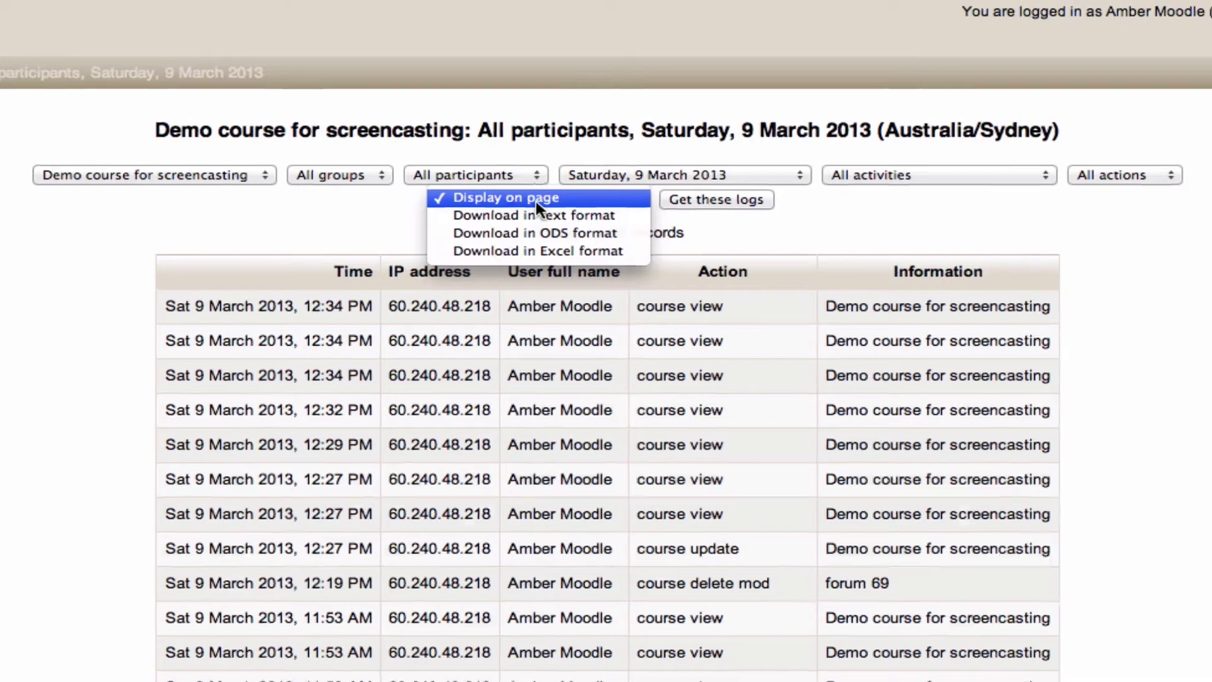
- Keep Display on page, then view the Live logs in an enlarged window and close it
click(534, 199)
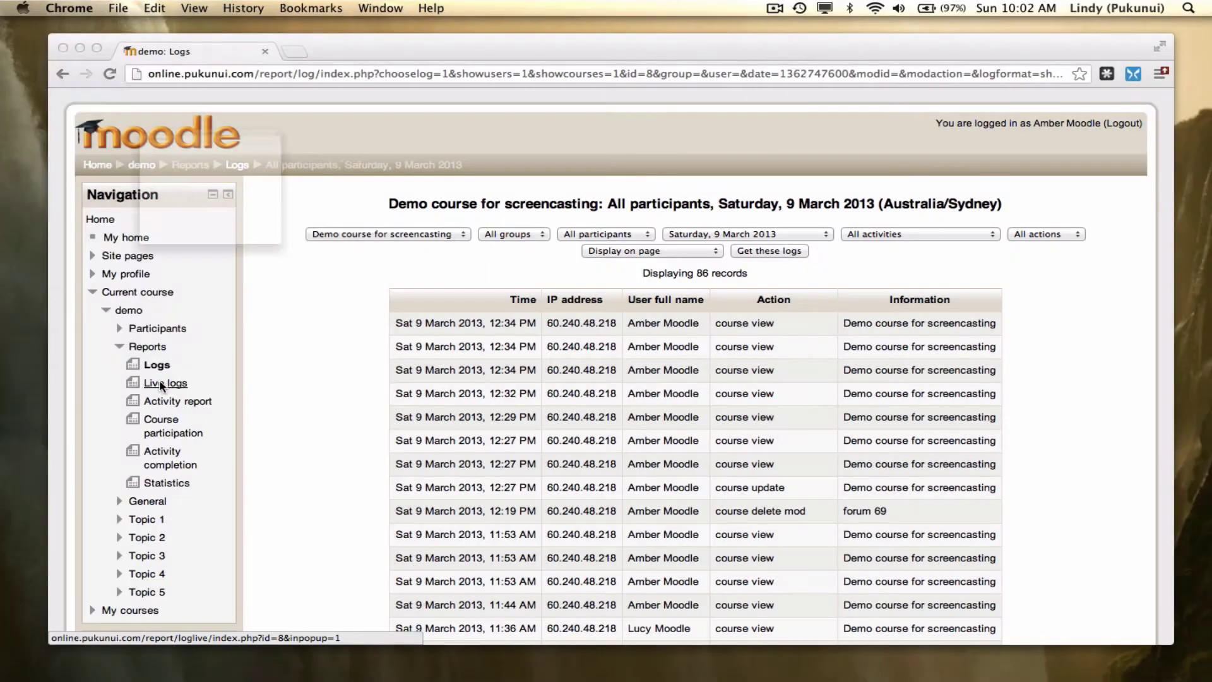
click(161, 383)
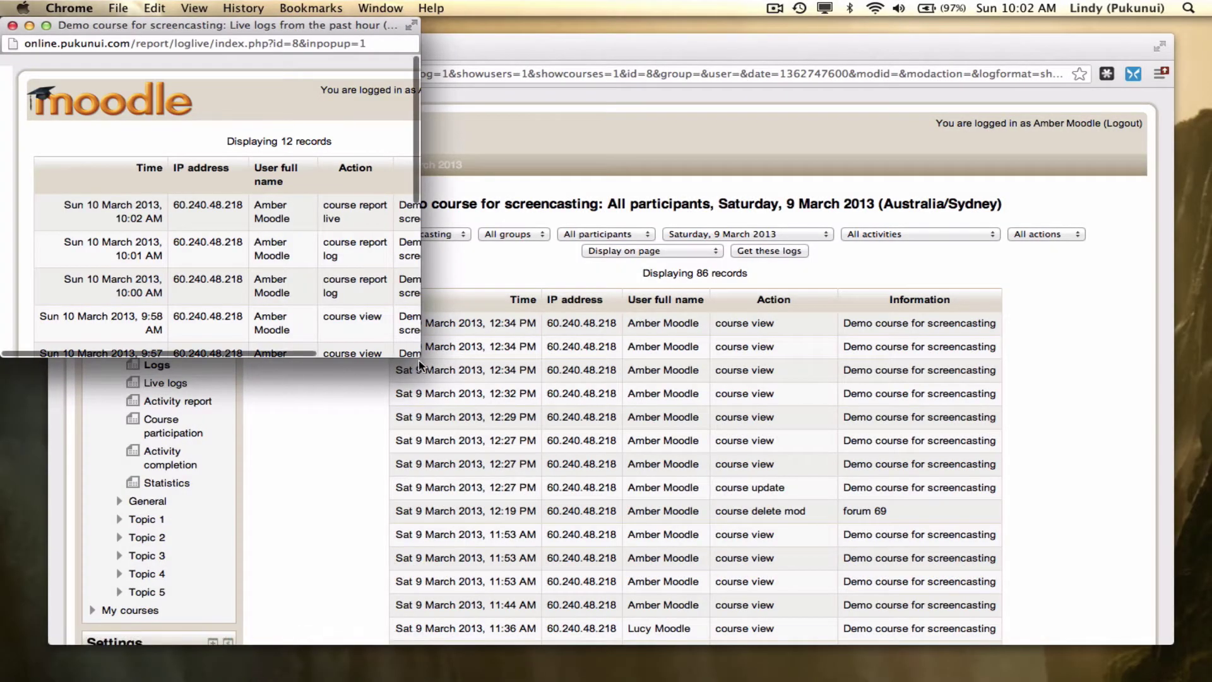
drag(421, 357, 733, 516)
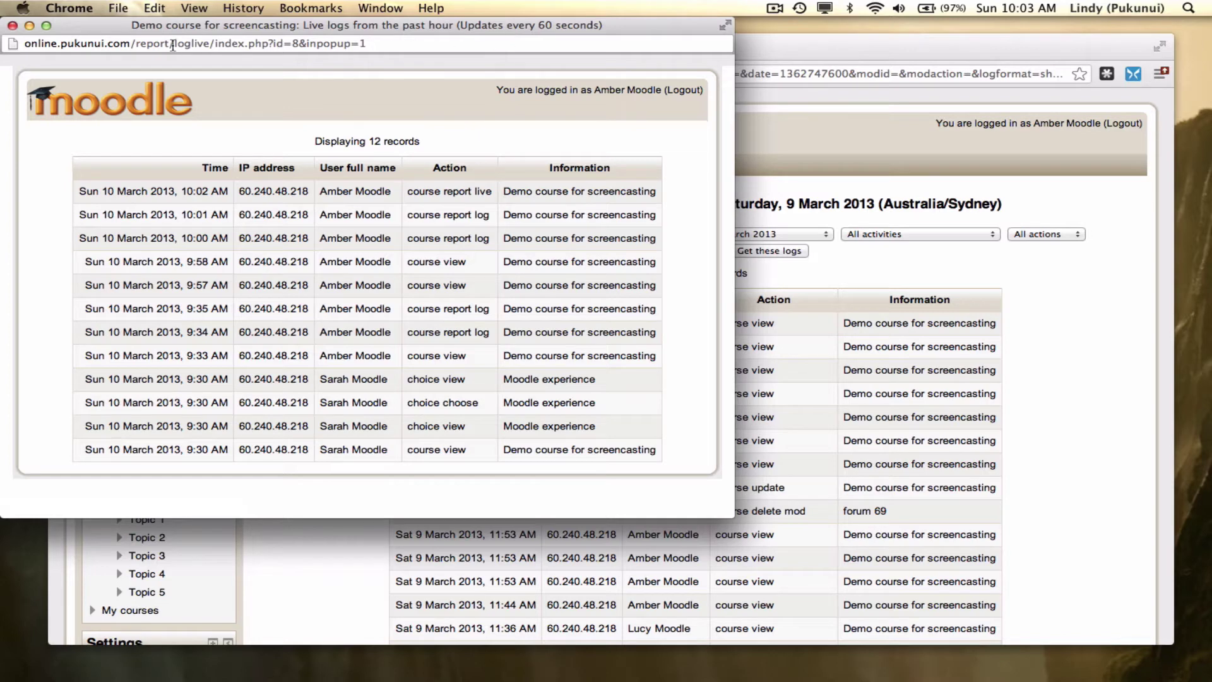
click(12, 26)
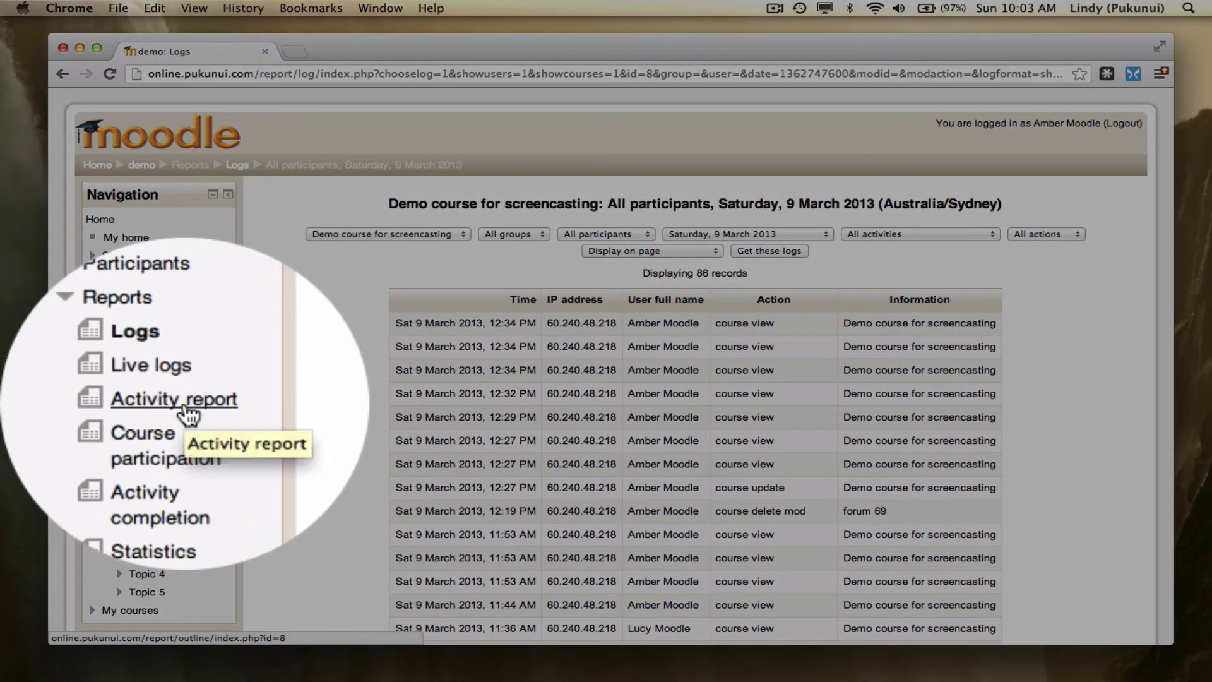
- Show the Activity report's per-activity views, e.g. 25 for A forum for Separate groups
click(186, 407)
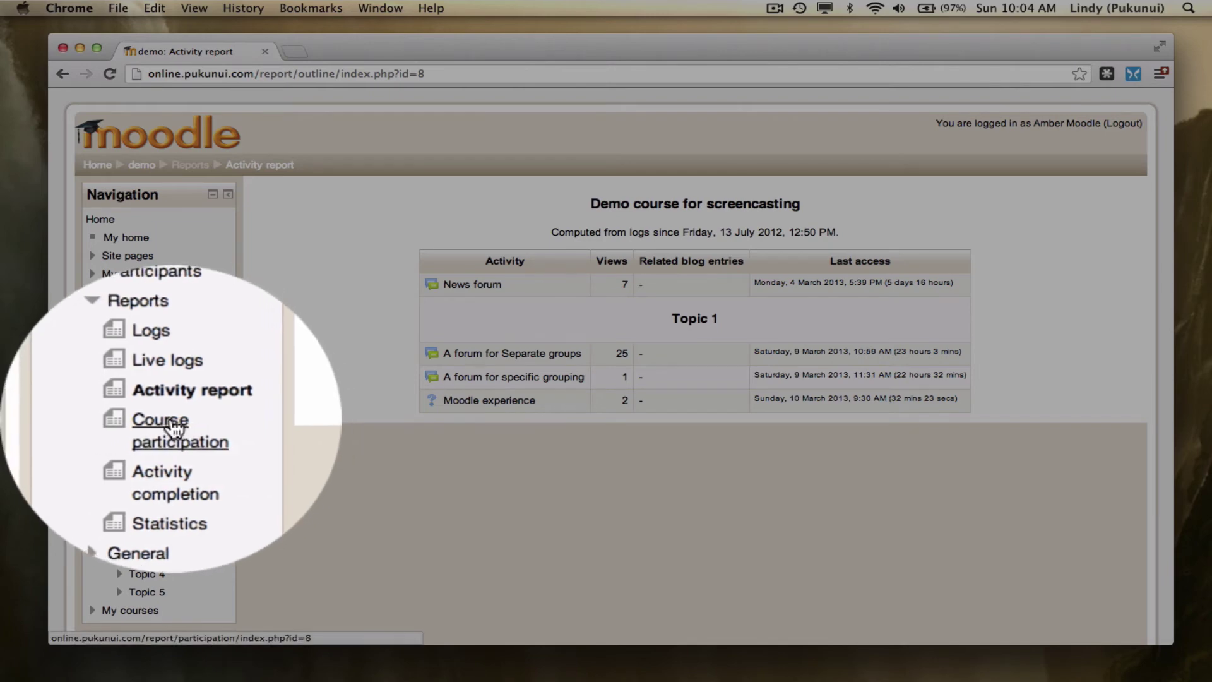
- Run Course participation for the Moodle experience choice, looking back 1 days, students only
click(171, 426)
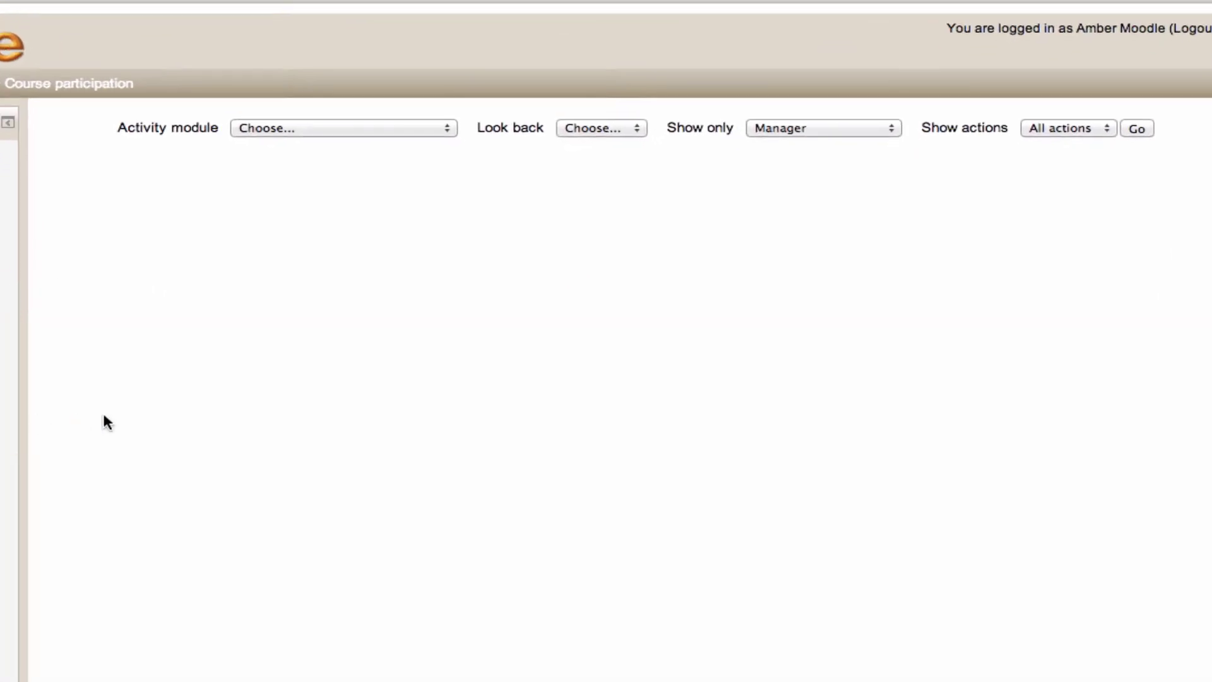
click(374, 129)
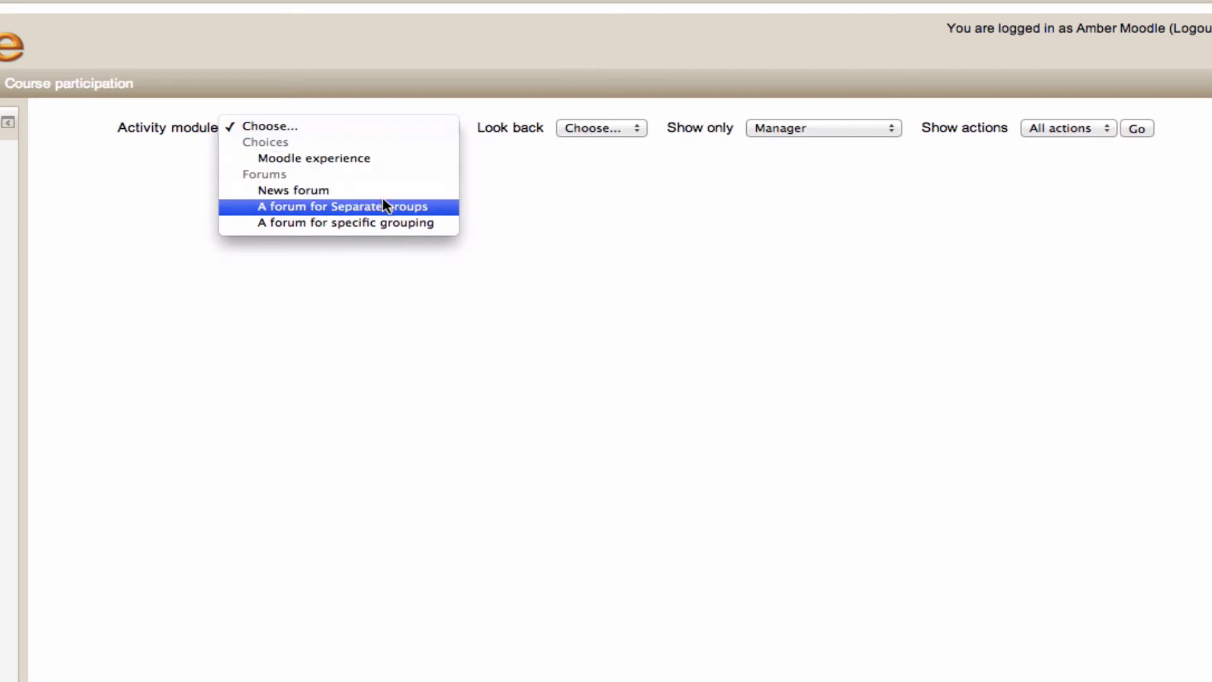
click(373, 158)
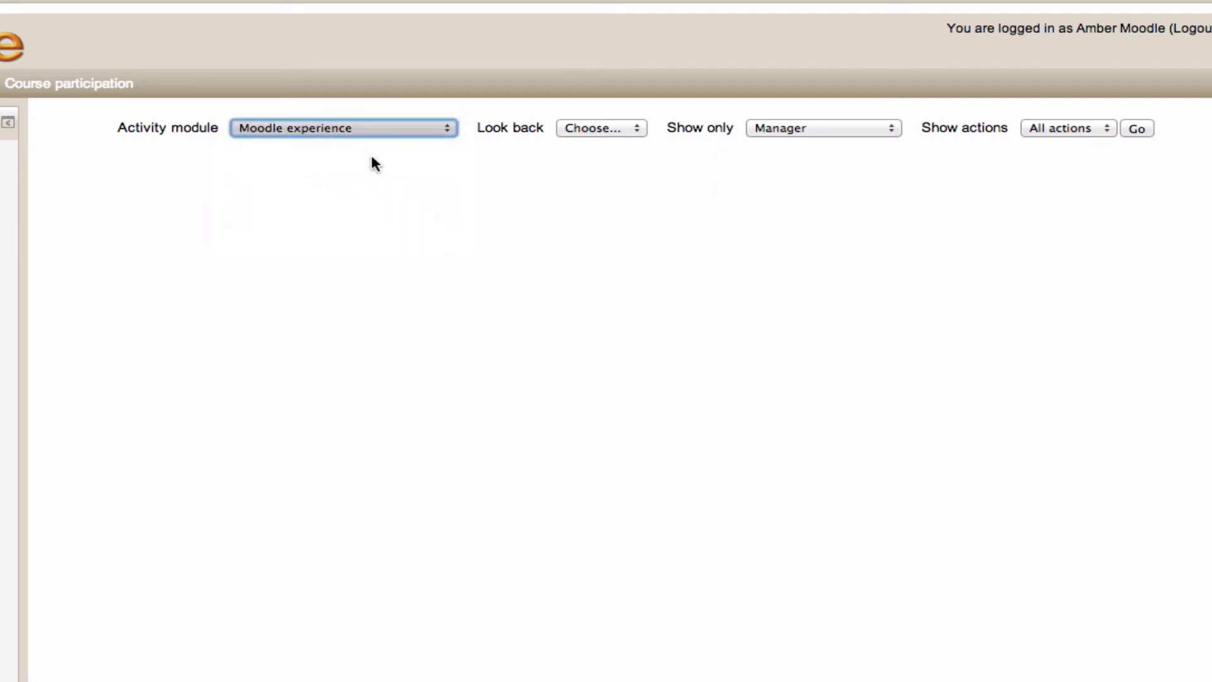
click(620, 130)
click(618, 141)
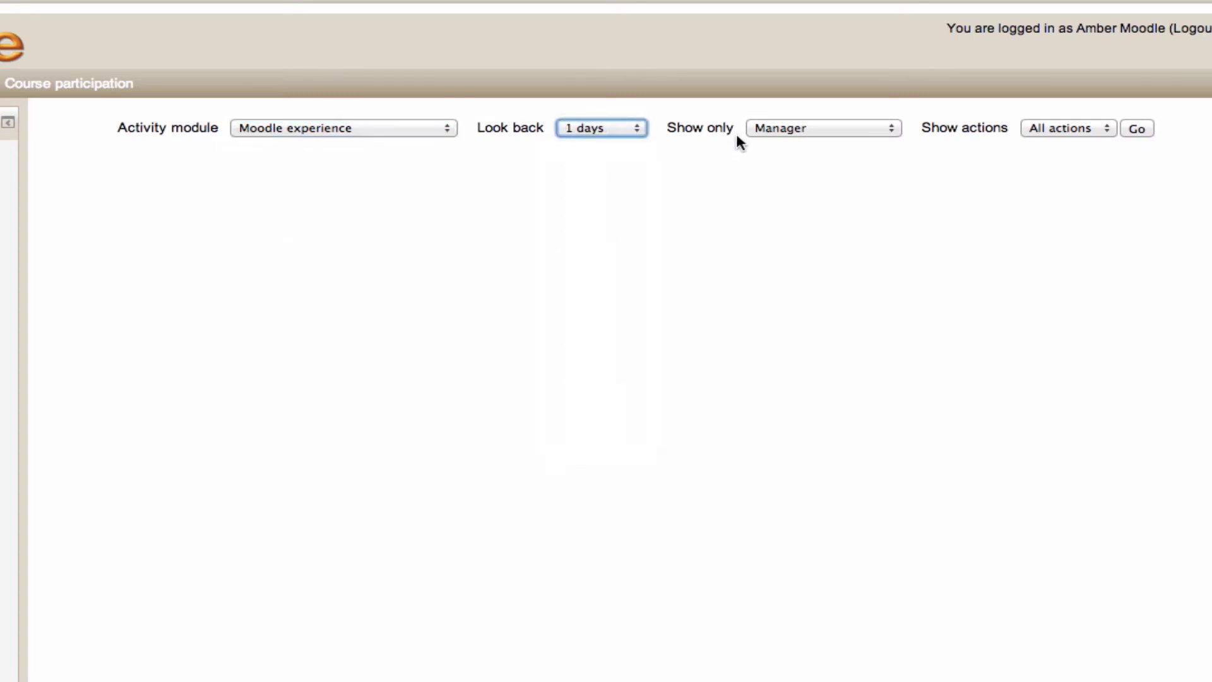
click(777, 130)
click(780, 169)
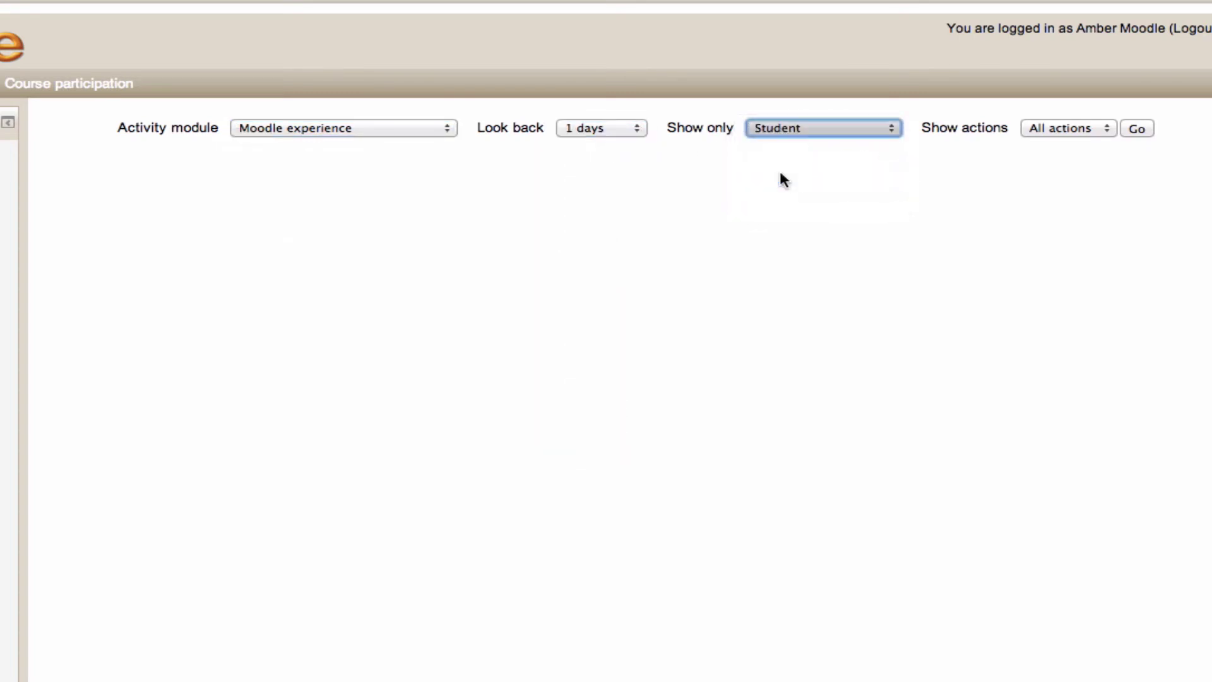
click(1134, 134)
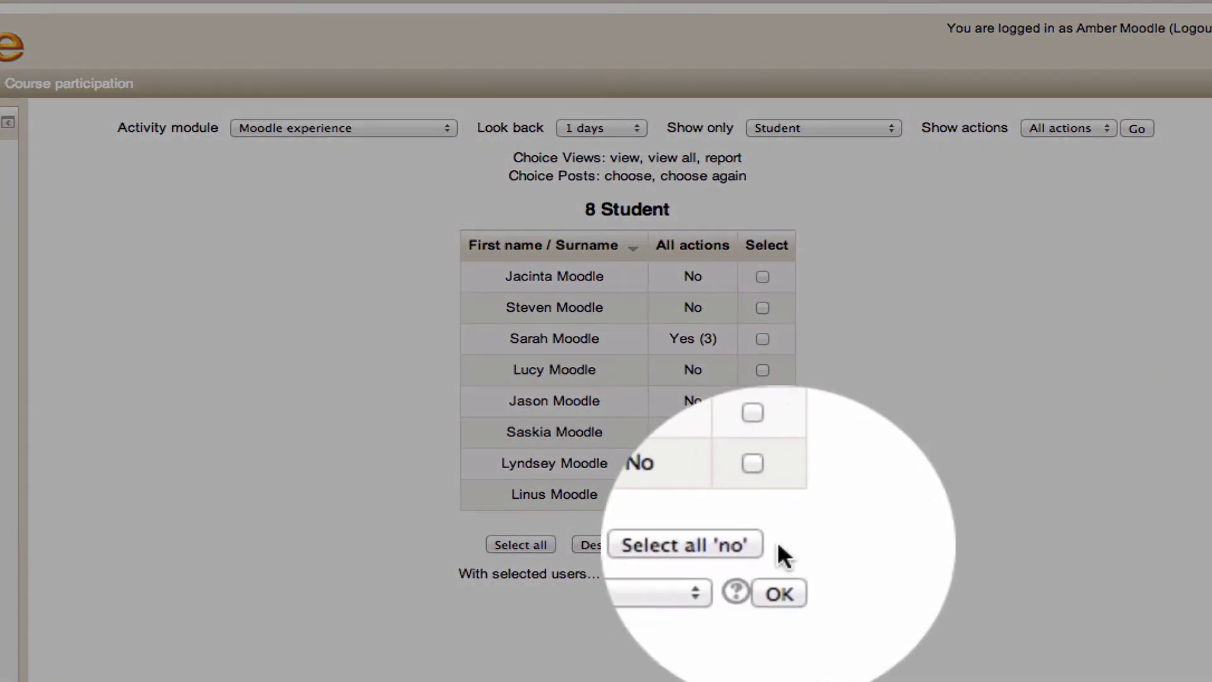
- Tick every student with no activity and check the With selected users options without choosing
click(726, 544)
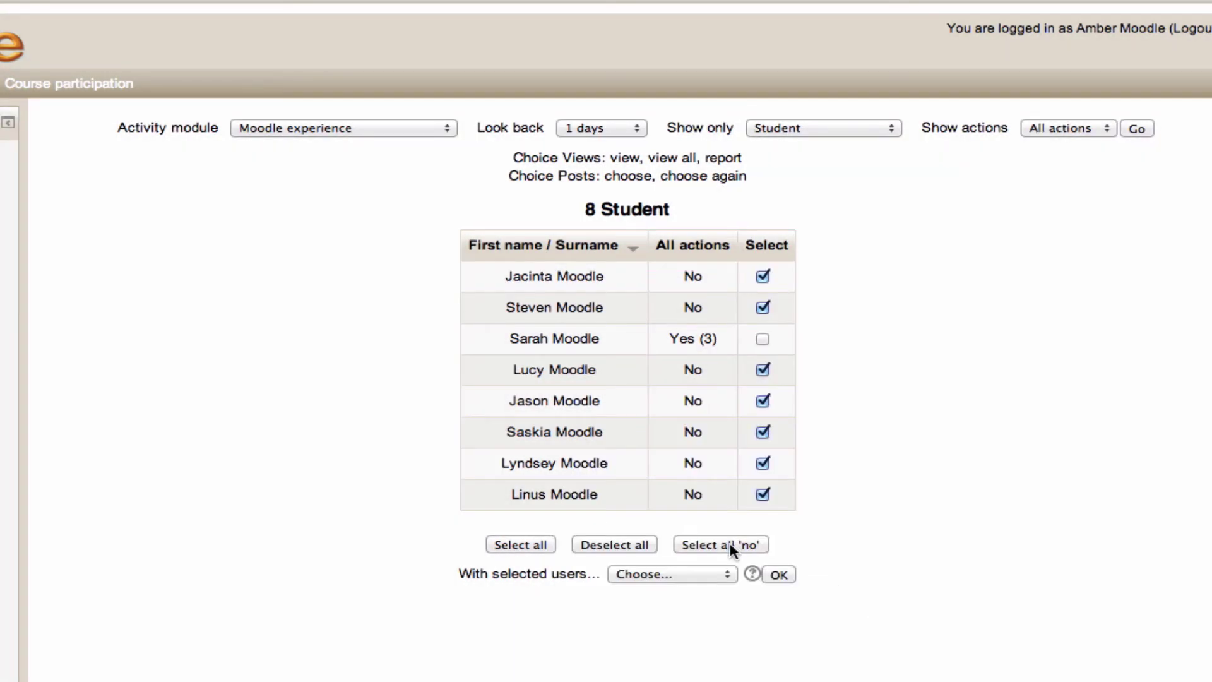
click(724, 575)
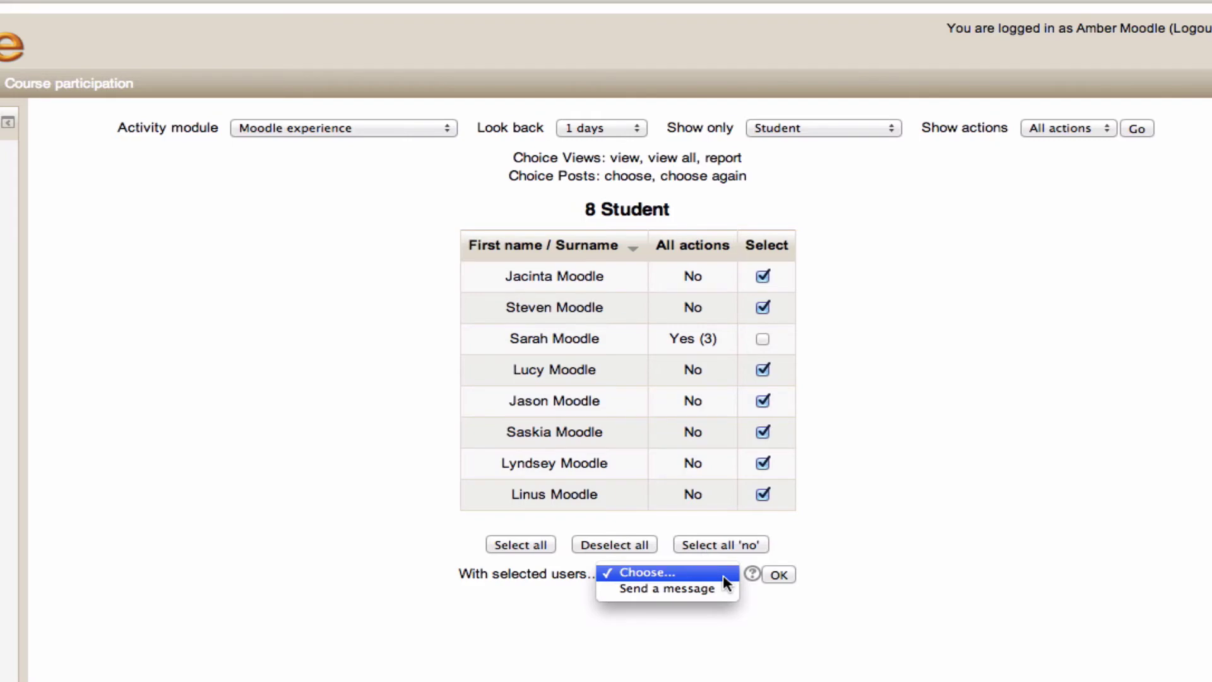
click(828, 547)
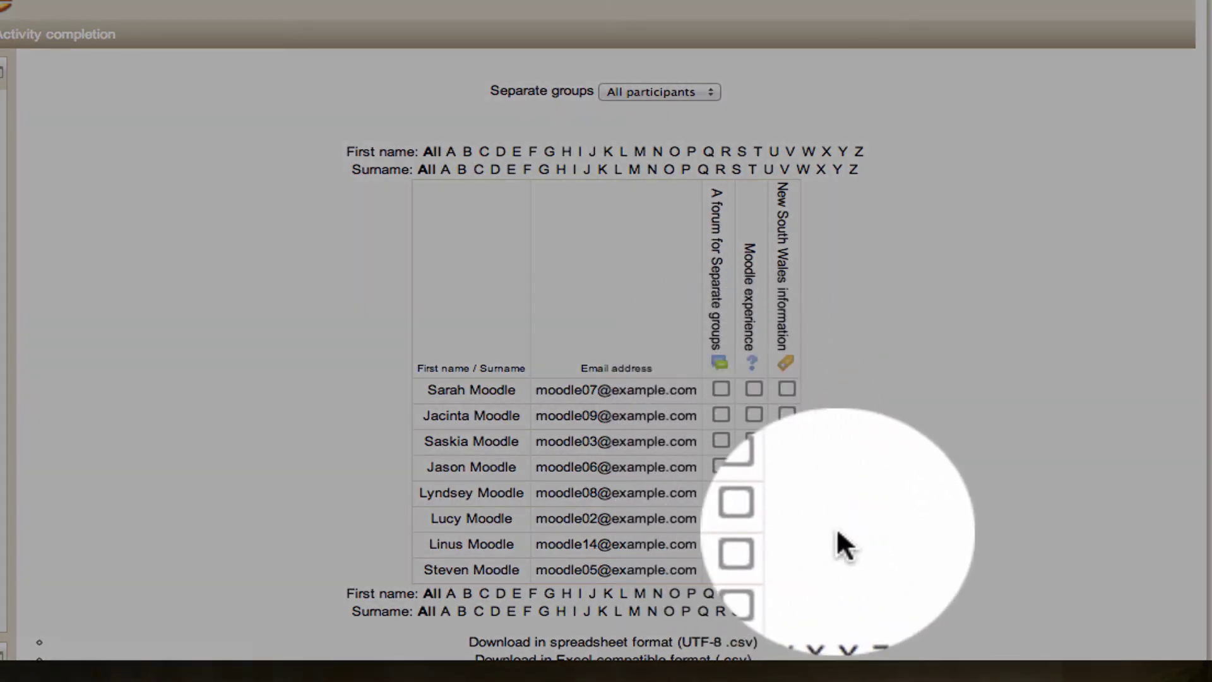
- Scroll the Activity completion report past its 8 students to the CSV download options
scroll(836, 528, down, 1)
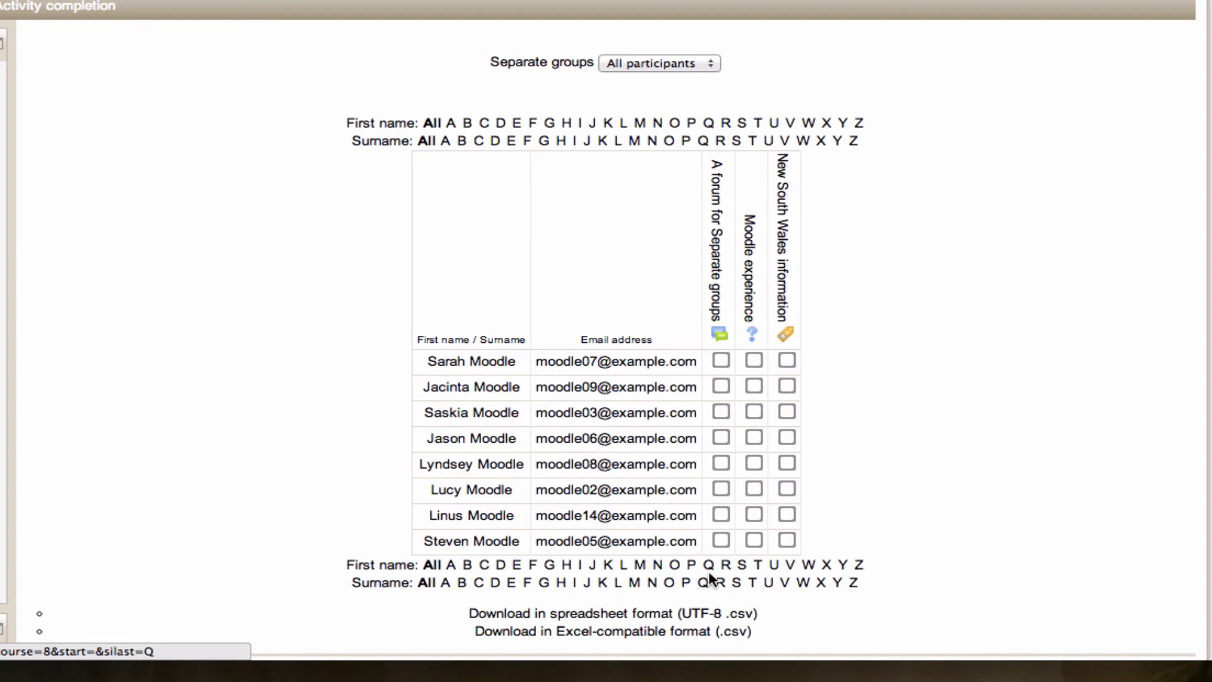
- Filter the completion report to first names starting with S, leaving 3 students
click(743, 566)
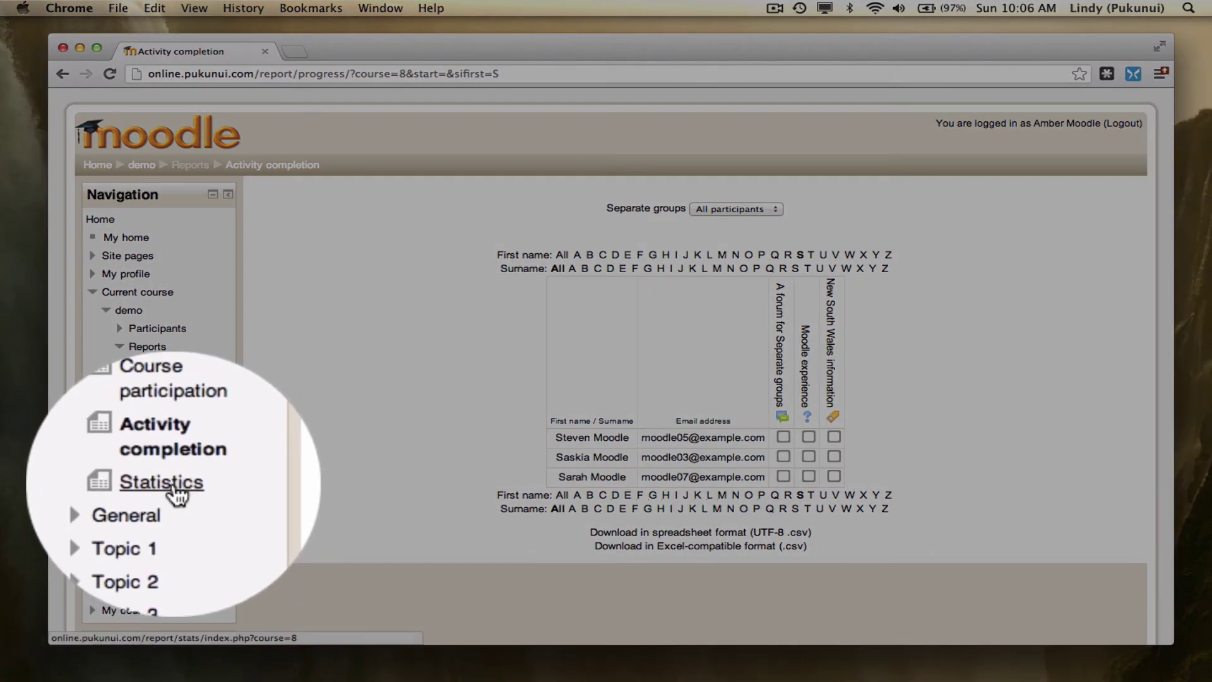
- Generate the course Statistics report for All activity (all roles) over the last 1 weeks
click(174, 490)
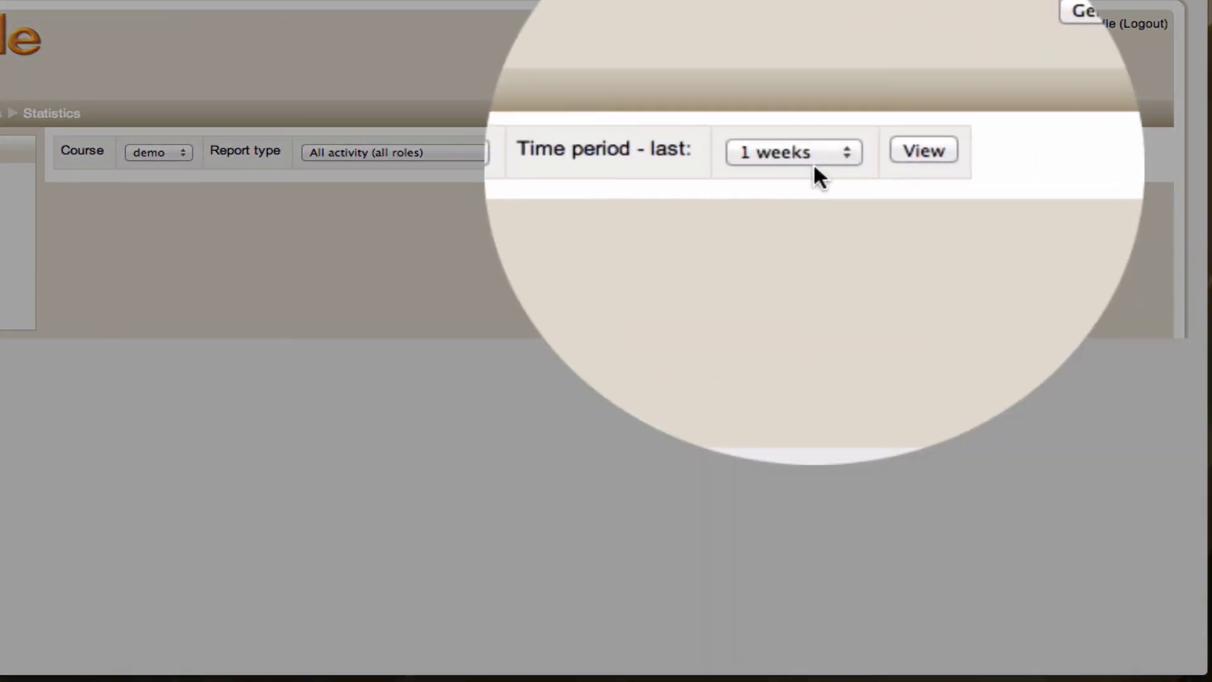
click(813, 161)
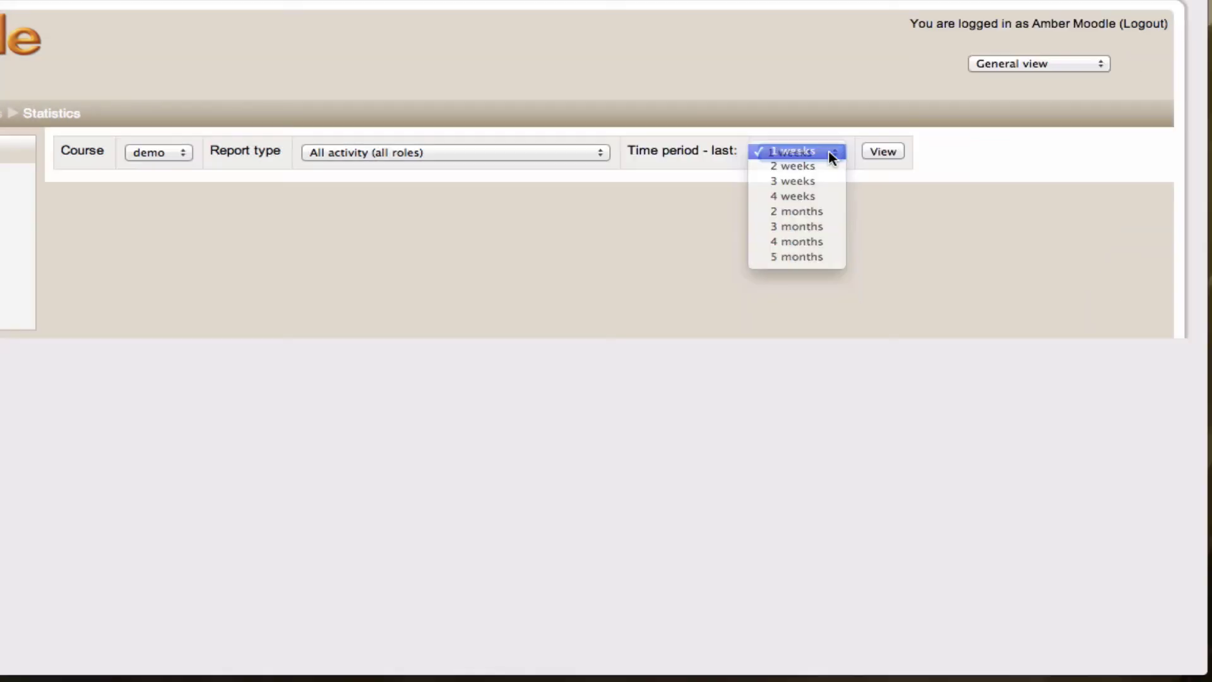
click(828, 152)
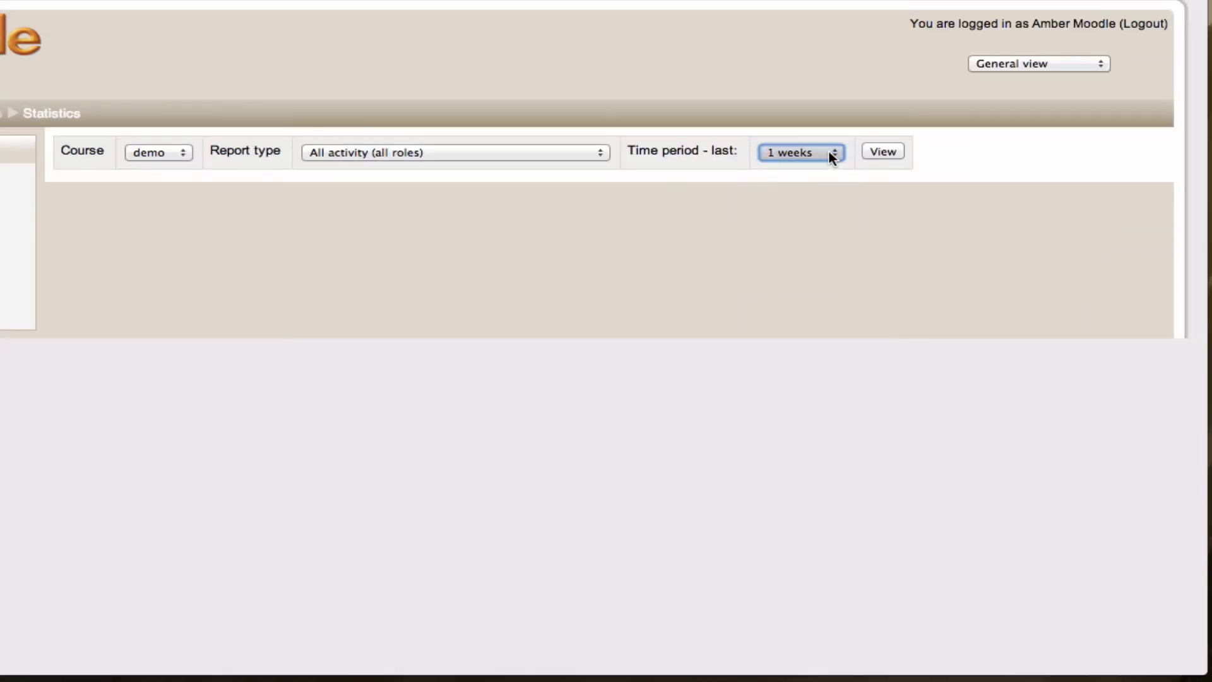
click(890, 154)
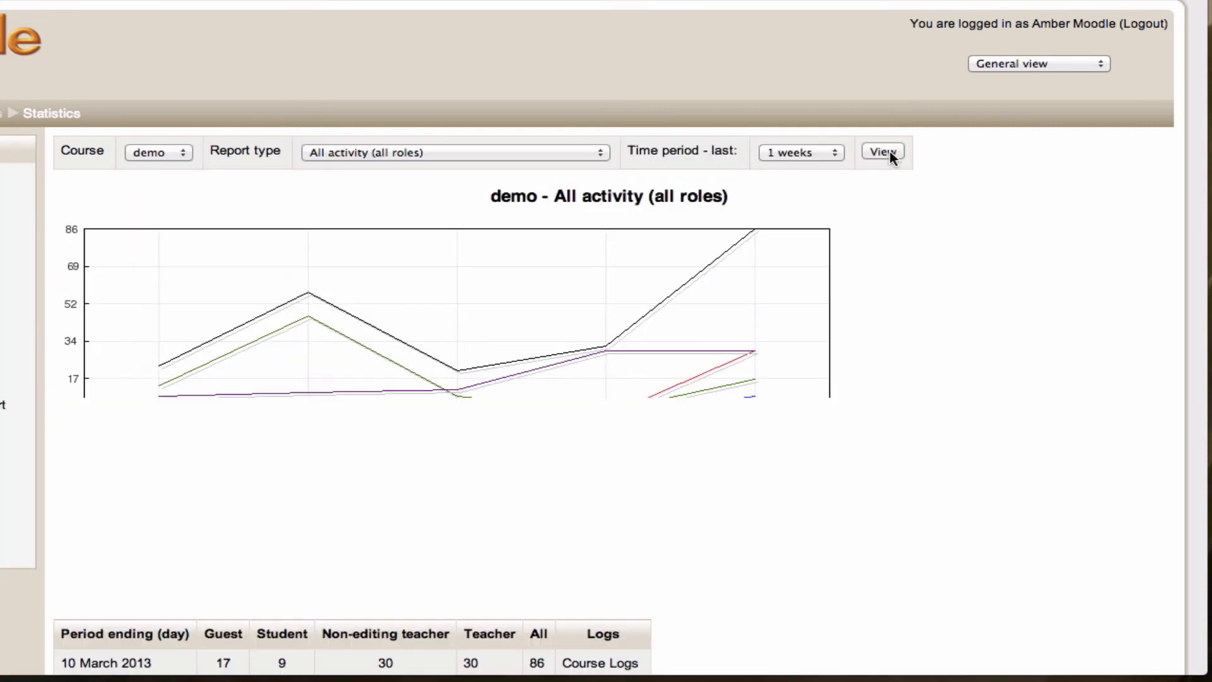
- Scroll down to the per-day activity table for 5–10 March 2013, with 10 March totalling 86
scroll(961, 226, down, 5)
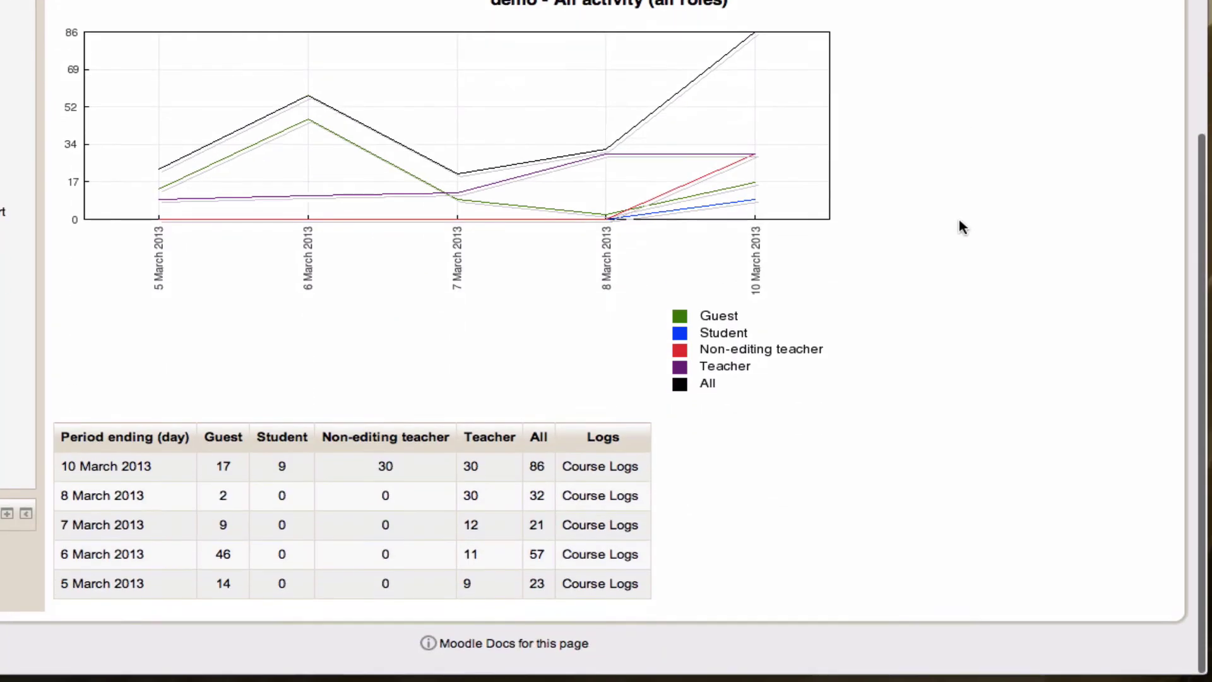